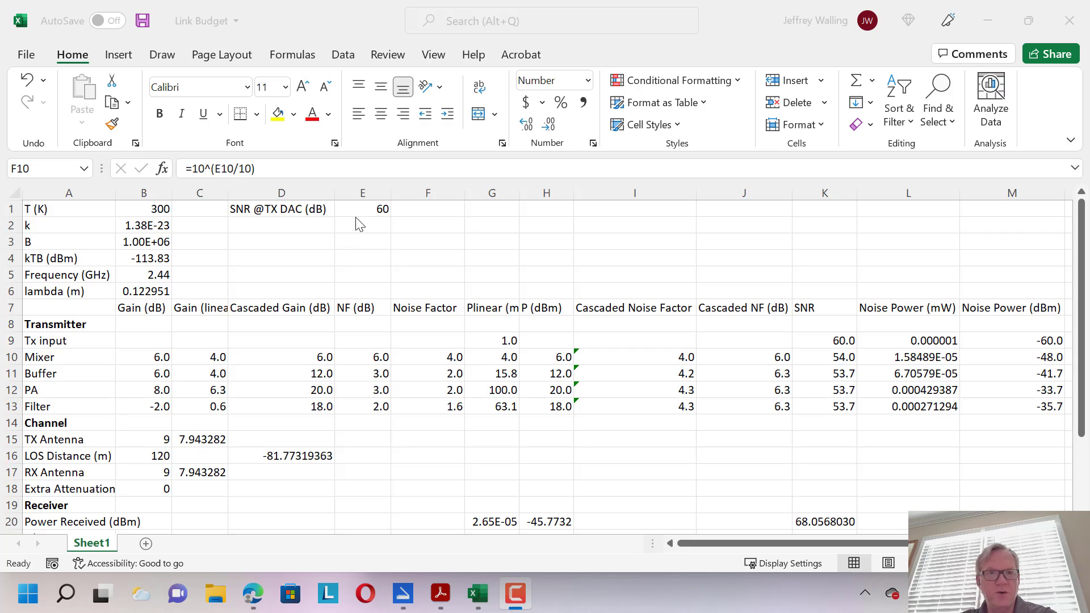
pyautogui.hotkey('alt', 'Tab')
pyautogui.click(382, 211)
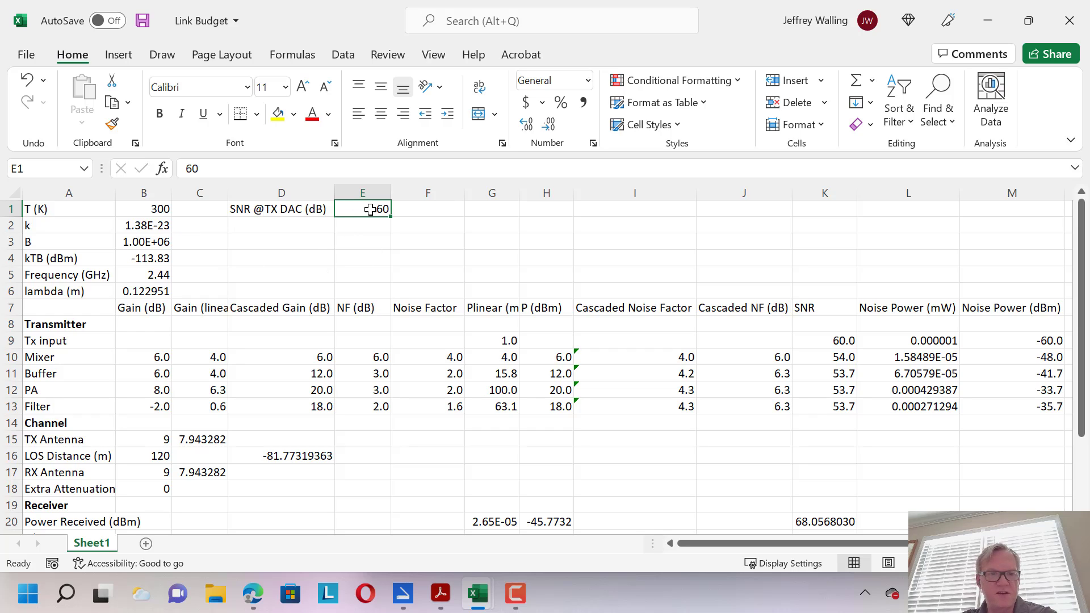
pyautogui.click(132, 275)
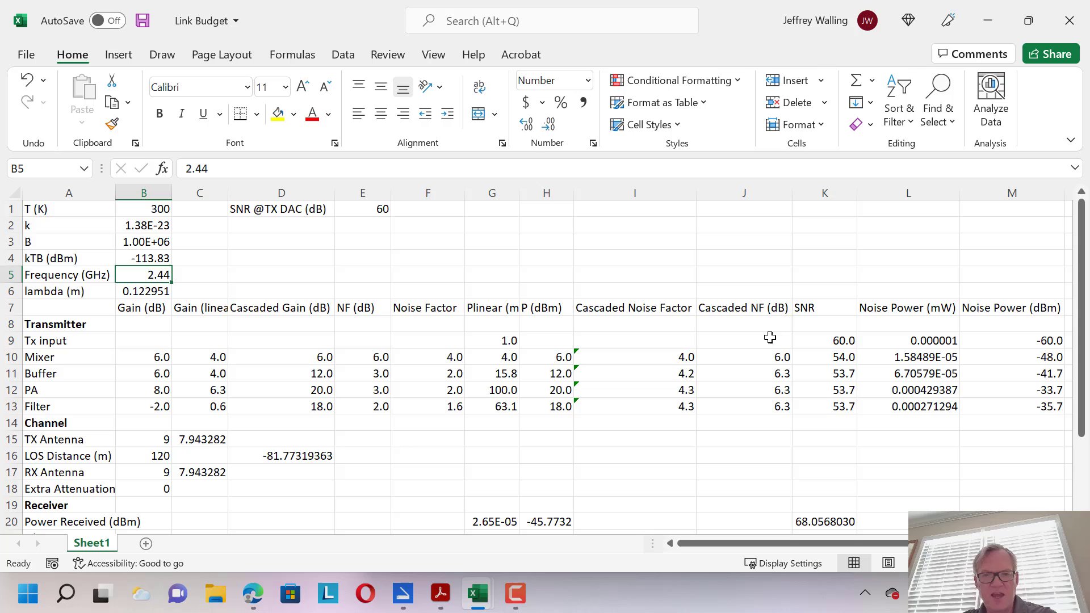
pyautogui.click(848, 356)
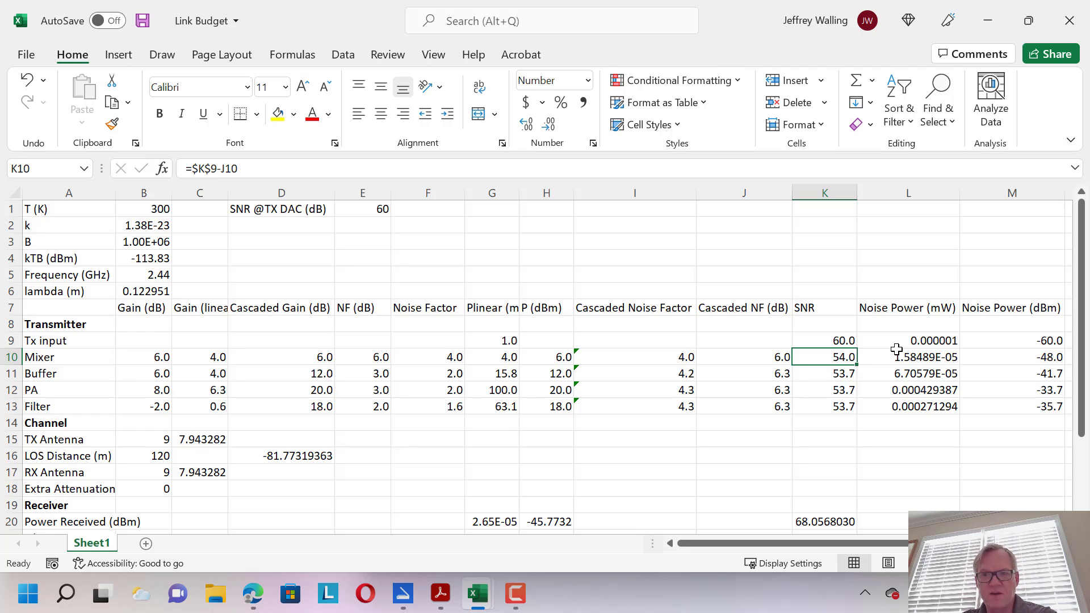
pyautogui.click(927, 358)
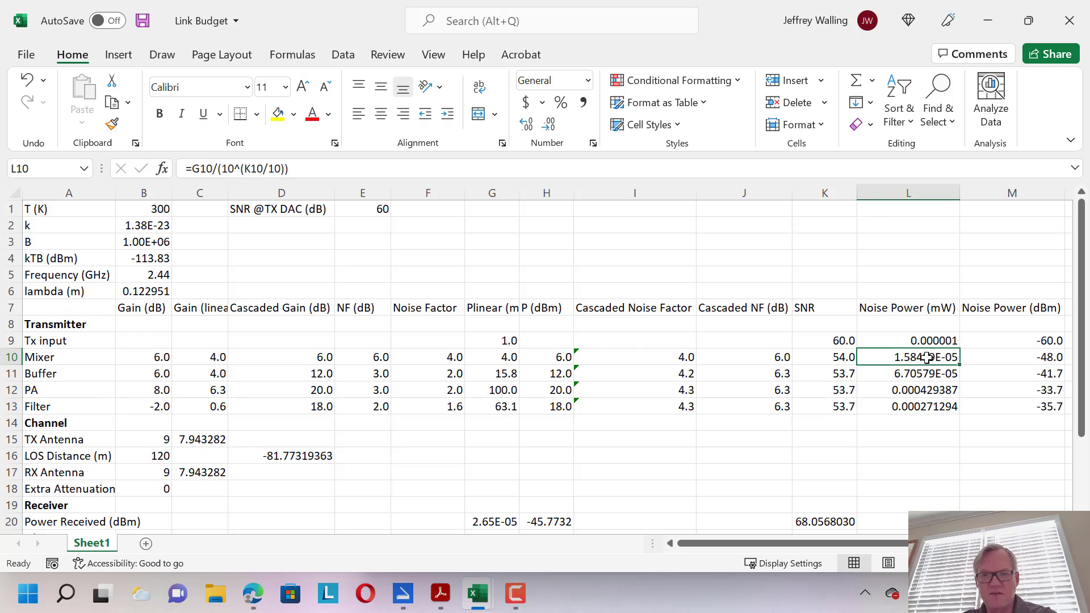
pyautogui.click(1000, 357)
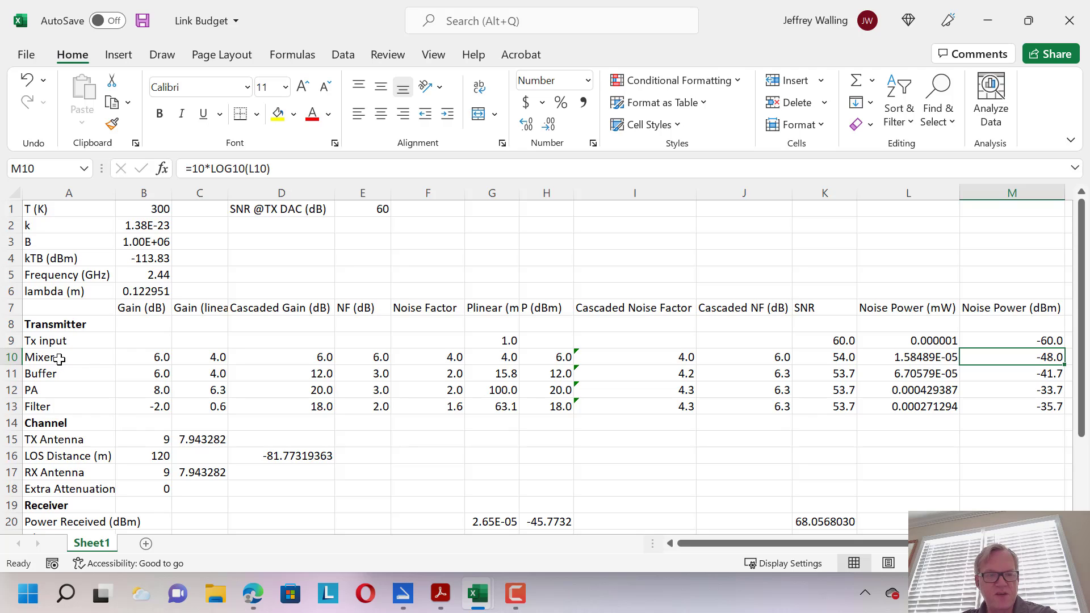
pyautogui.click(76, 376)
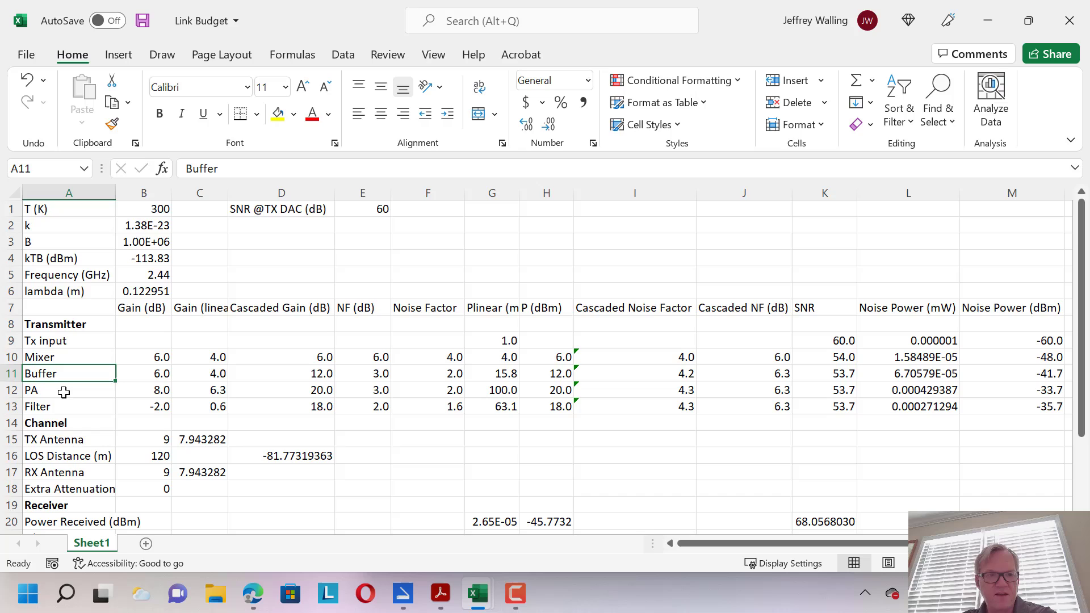
pyautogui.click(64, 392)
pyautogui.click(72, 407)
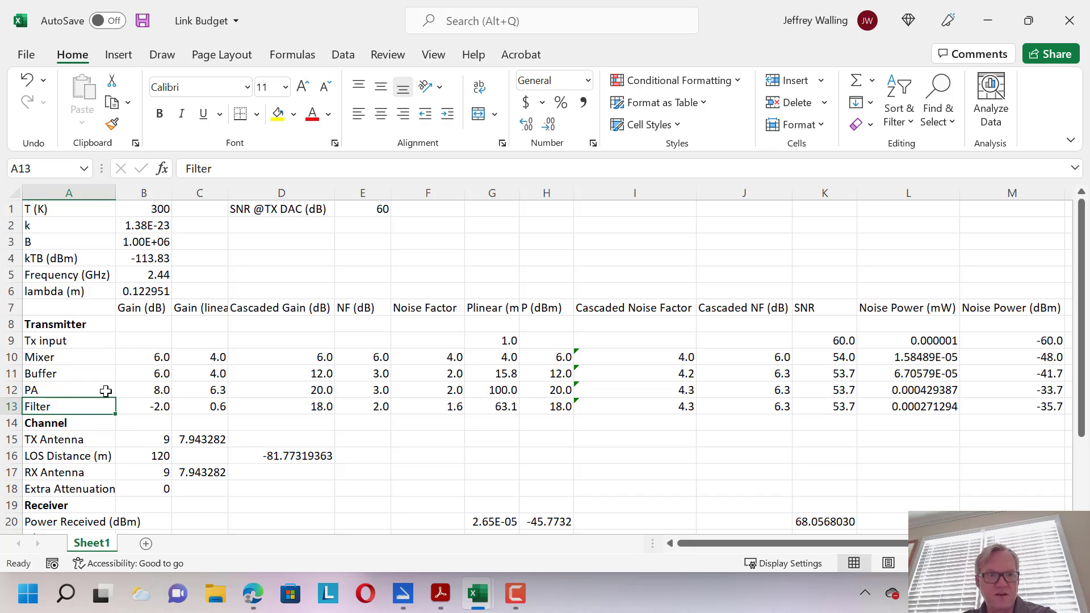
pyautogui.moveTo(139, 356); pyautogui.dragTo(145, 407)
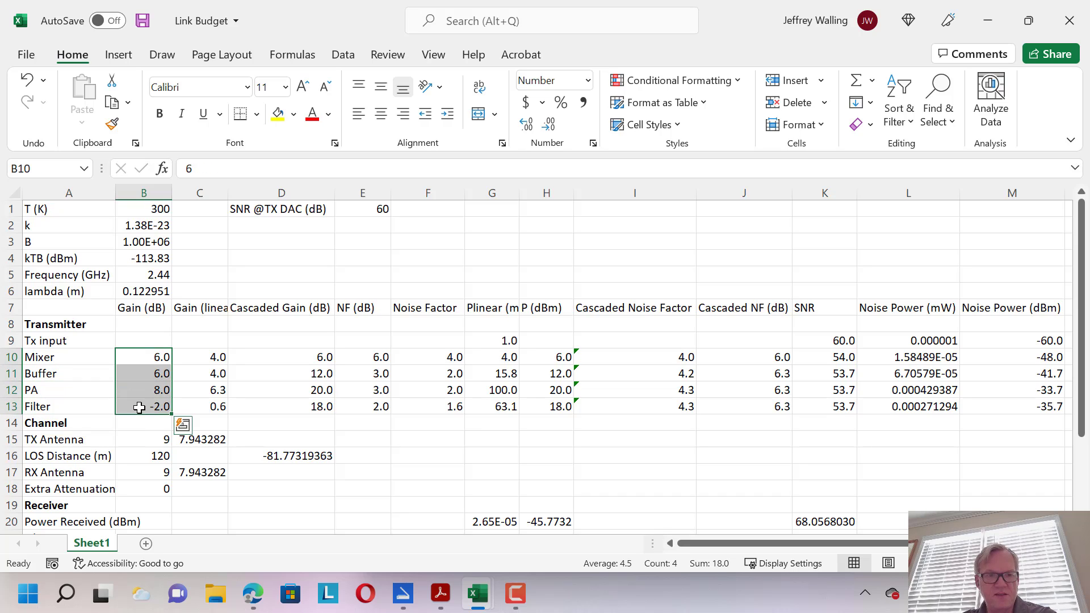
pyautogui.moveTo(373, 359); pyautogui.dragTo(373, 406)
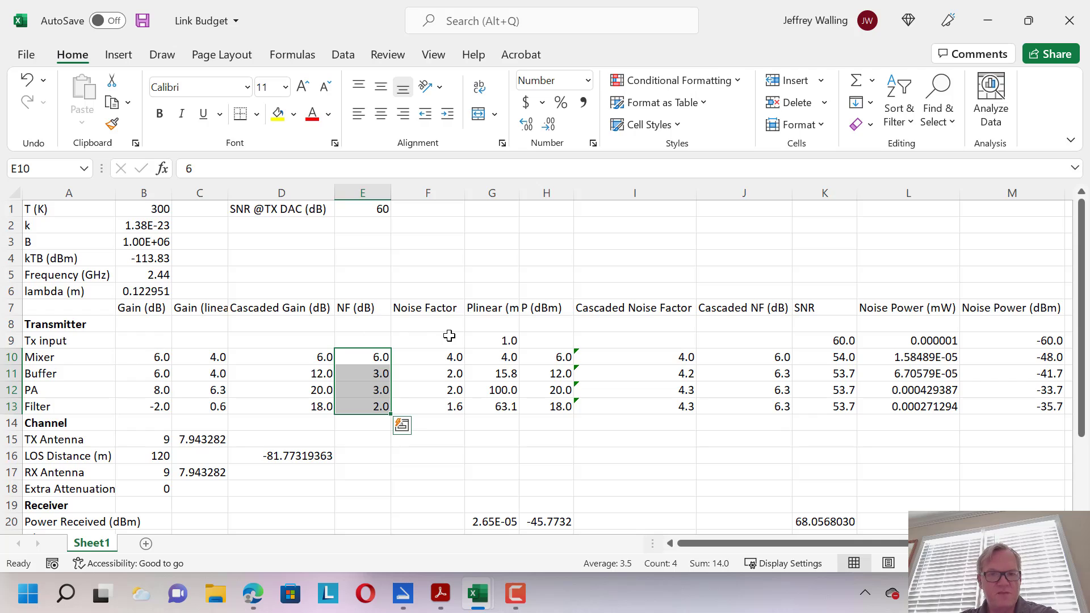
pyautogui.click(494, 339)
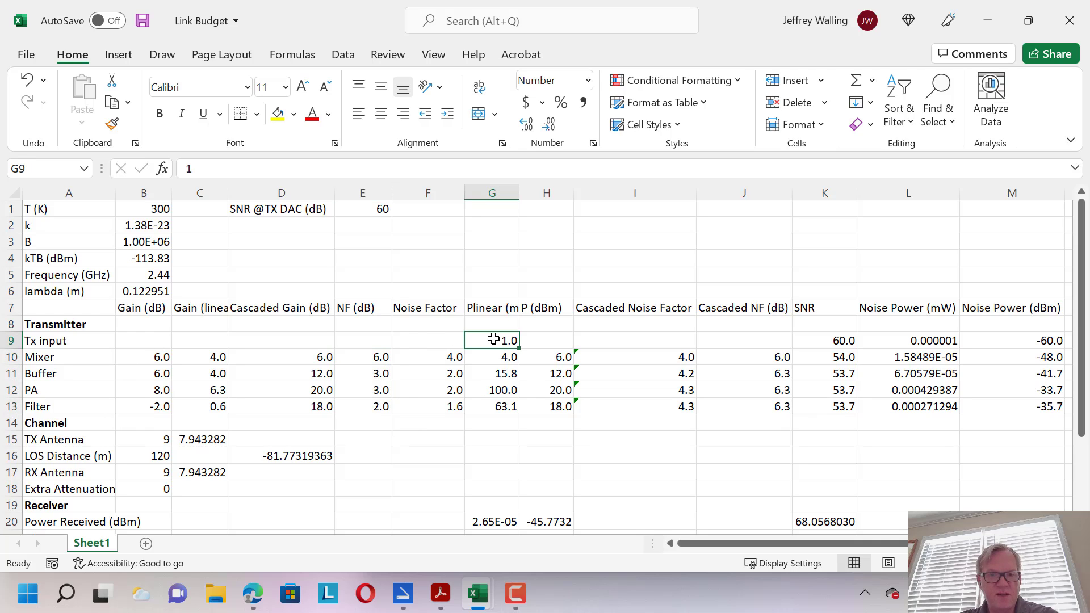
pyautogui.click(155, 455)
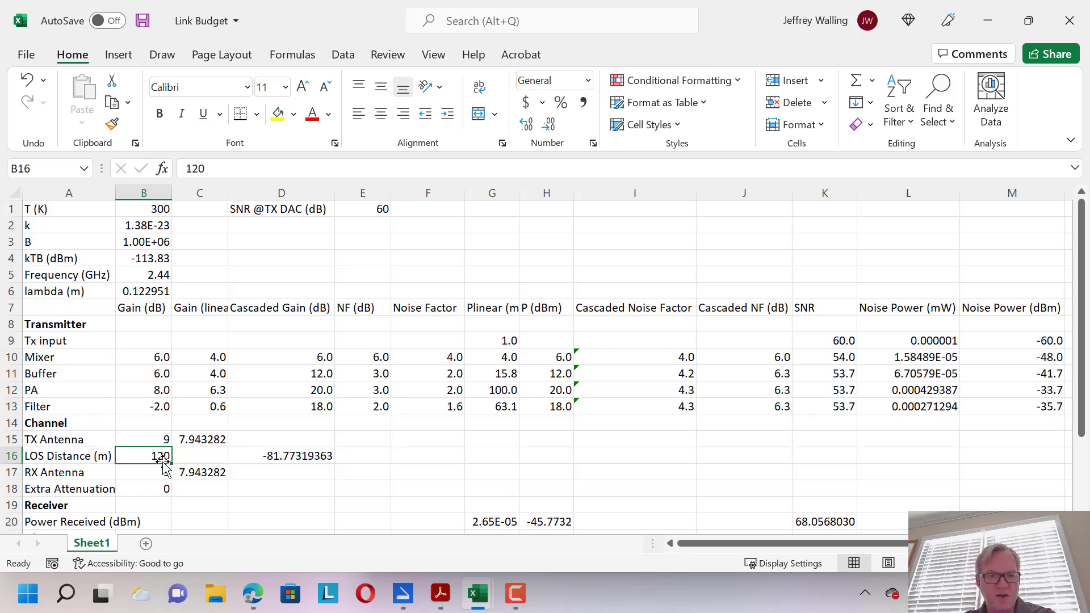
pyautogui.click(262, 456)
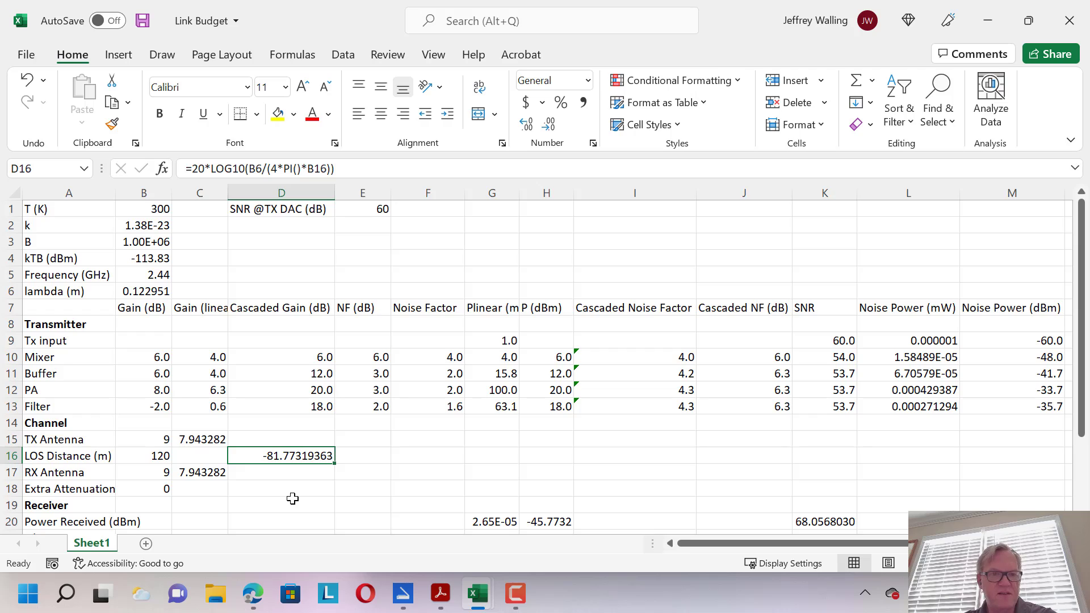
pyautogui.click(162, 452)
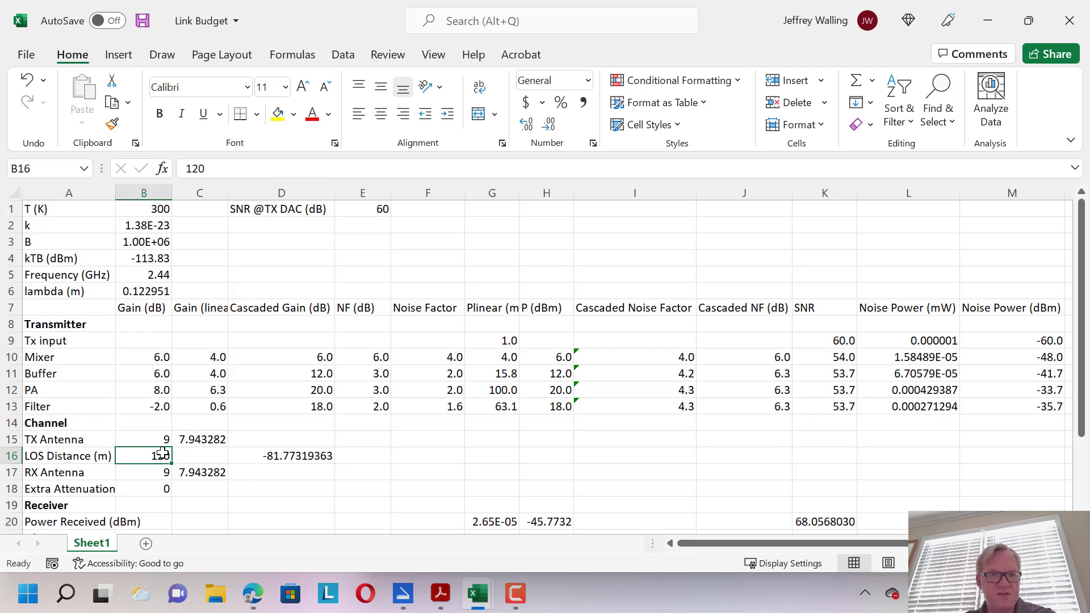
pyautogui.click(150, 291)
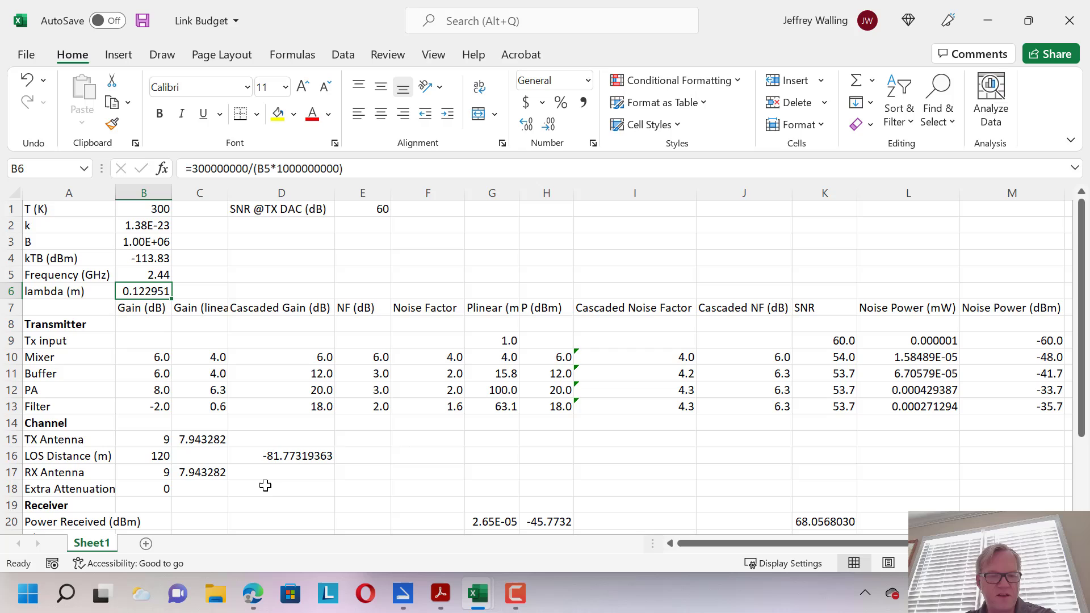
pyautogui.click(313, 456)
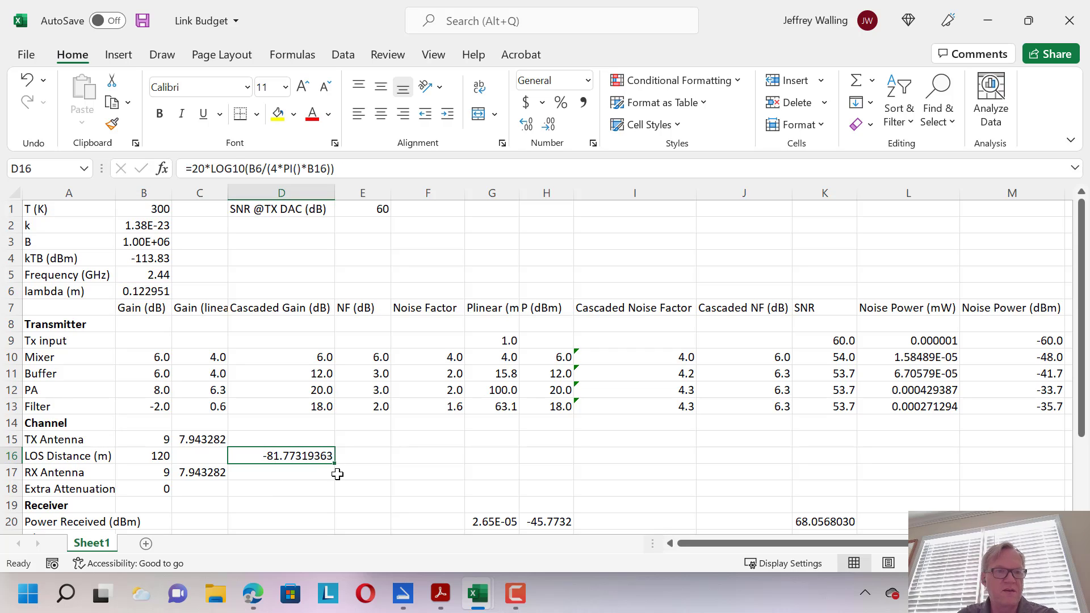
pyautogui.click(142, 495)
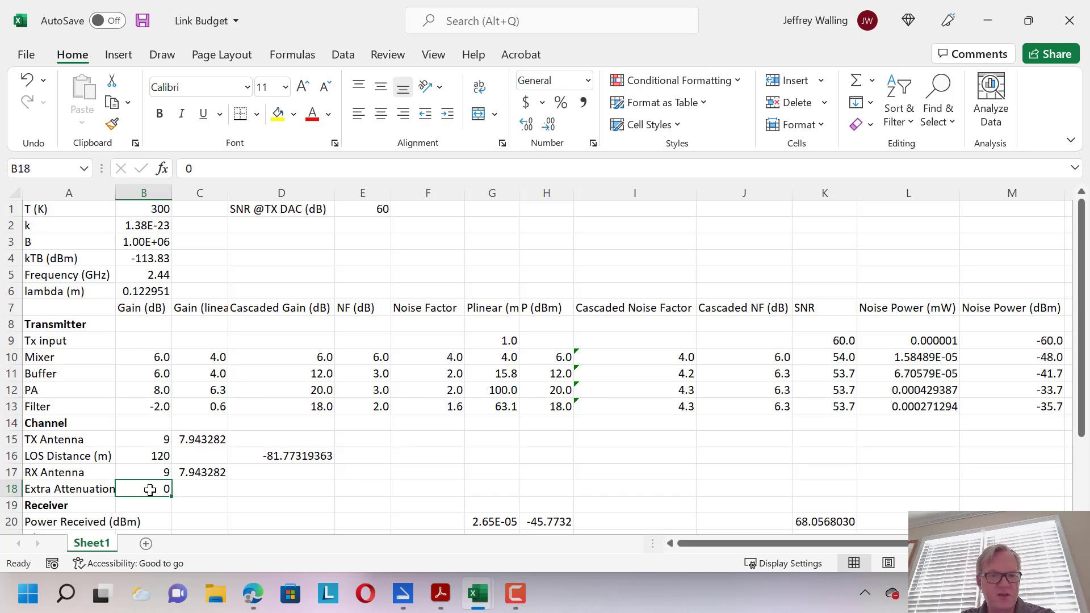
pyautogui.scroll(-2, 219, 491)
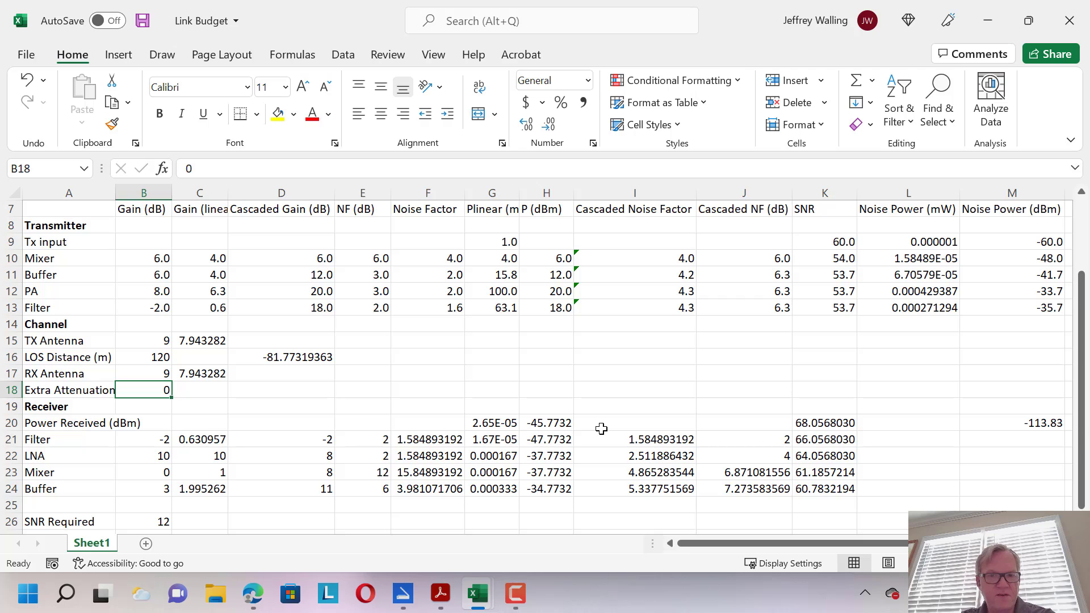
pyautogui.click(556, 308)
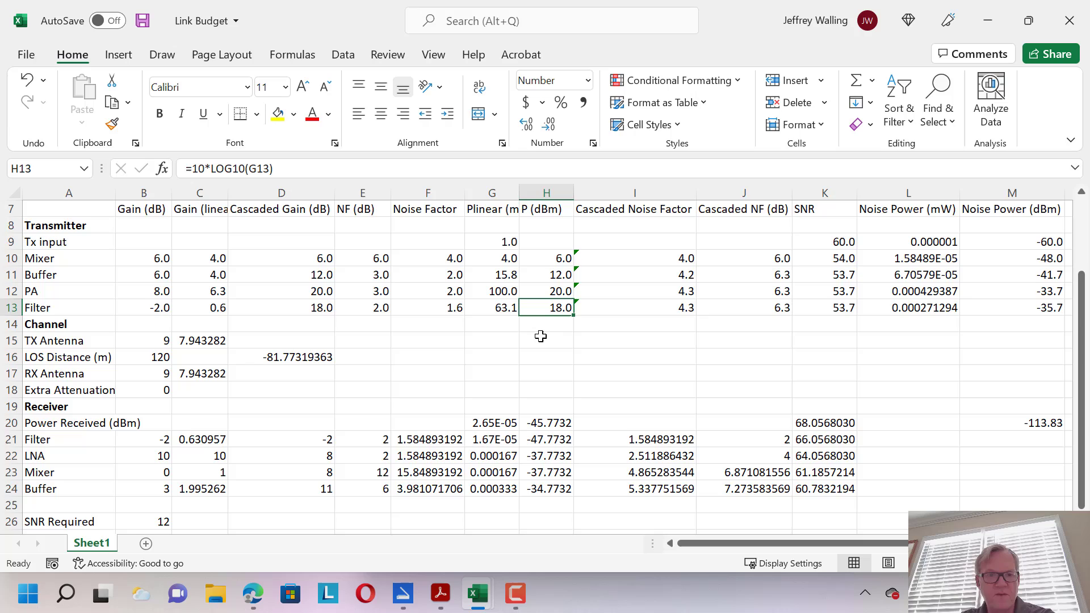
pyautogui.click(216, 341)
pyautogui.click(210, 375)
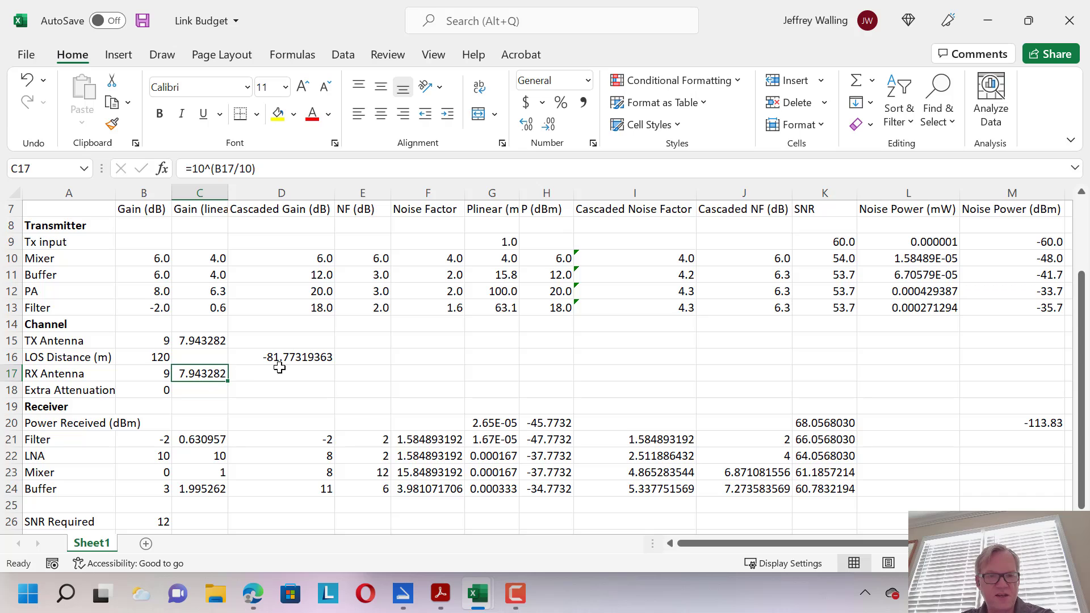
pyautogui.click(323, 364)
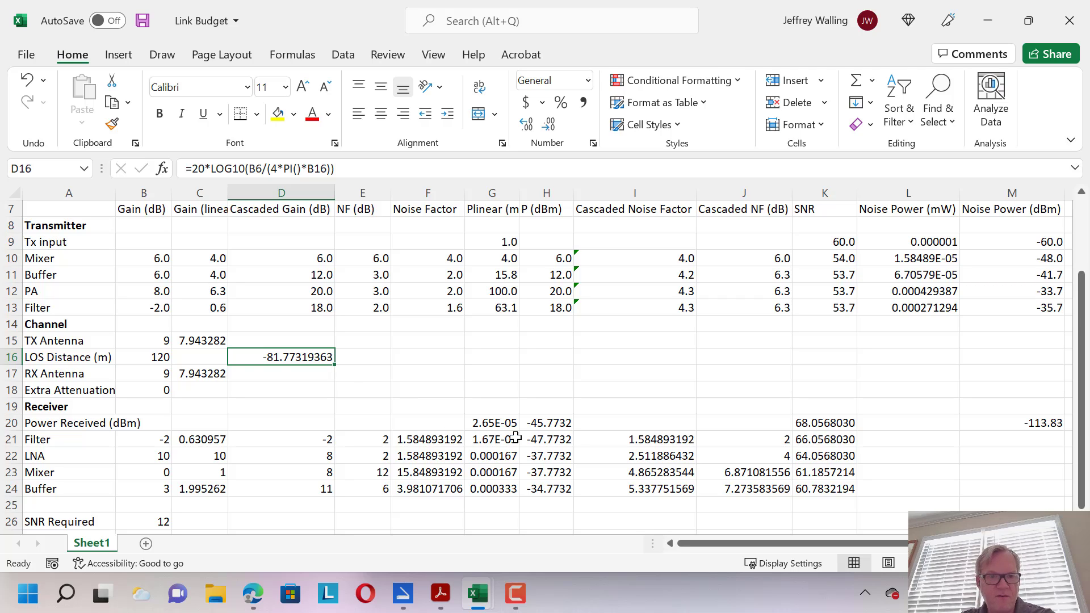
pyautogui.click(552, 424)
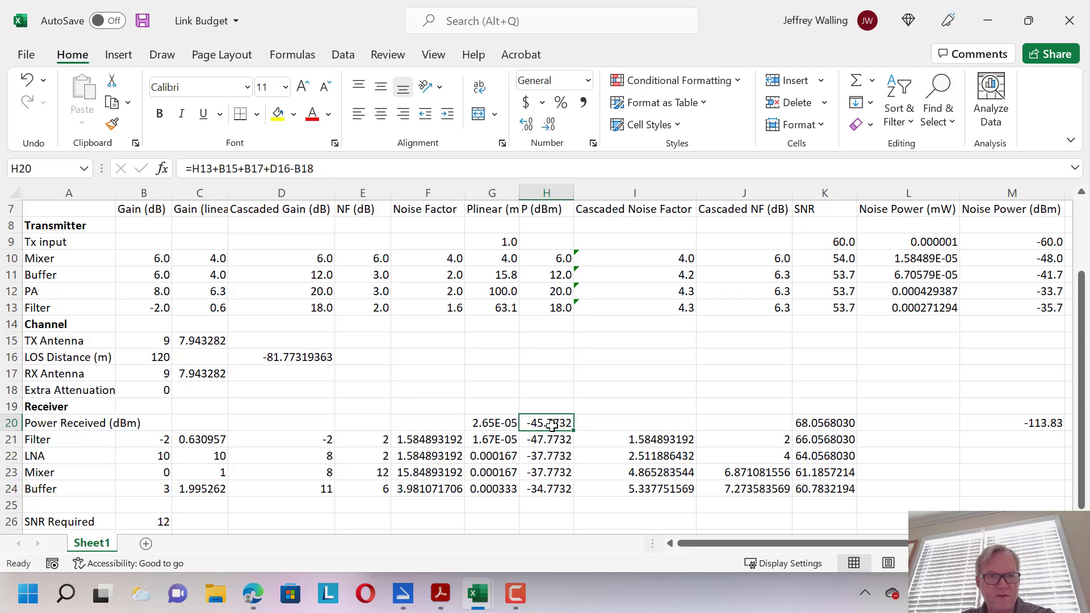
pyautogui.click(90, 440)
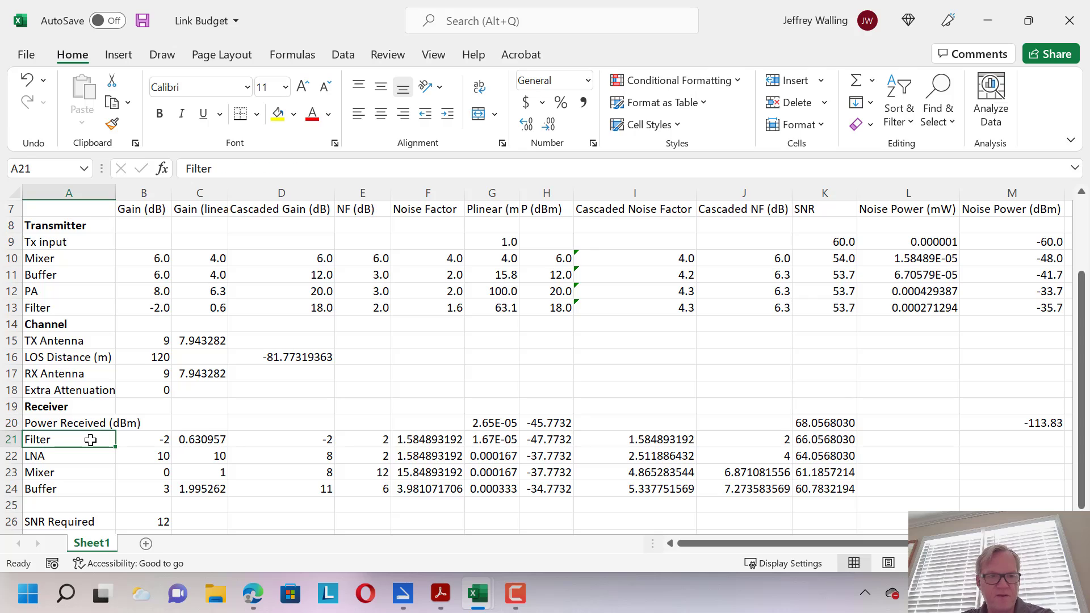
pyautogui.click(83, 456)
pyautogui.click(80, 474)
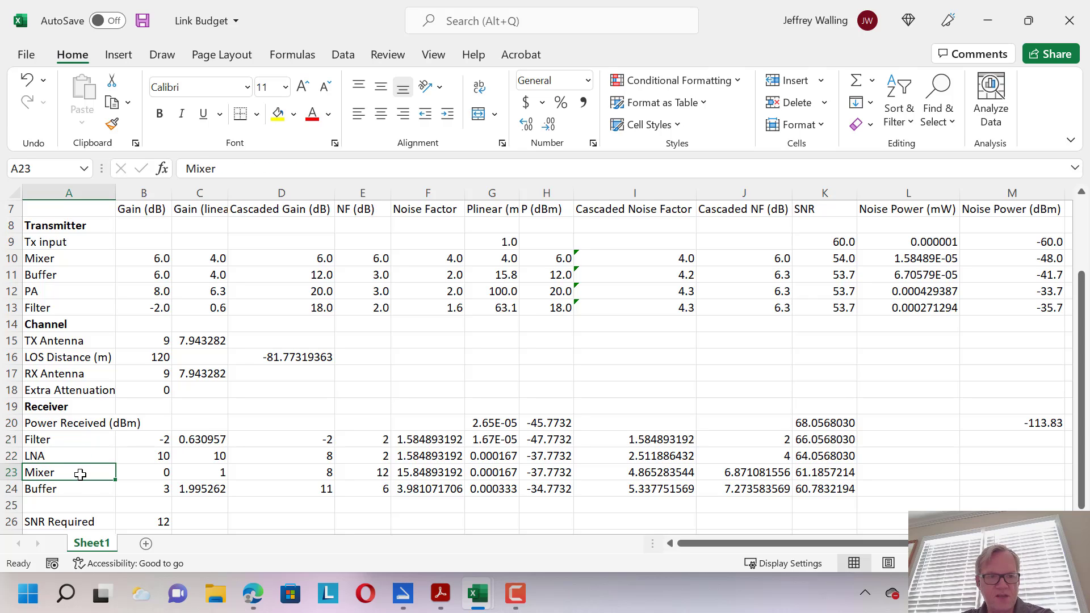
pyautogui.click(79, 493)
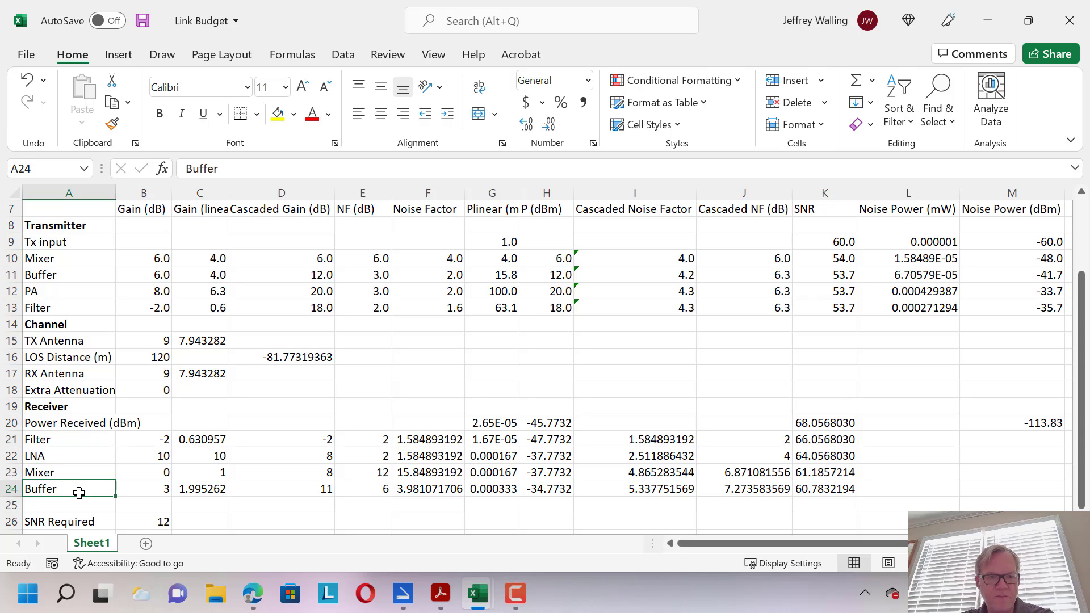
pyautogui.click(146, 440)
pyautogui.rightClick(151, 443)
pyautogui.press('Escape')
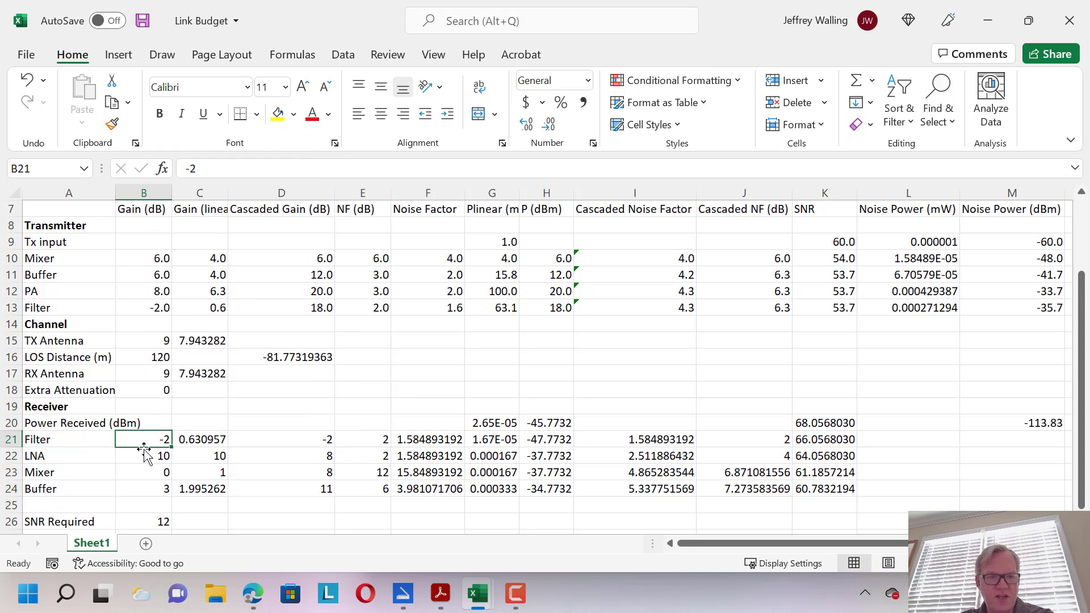
pyautogui.moveTo(139, 443); pyautogui.dragTo(138, 487)
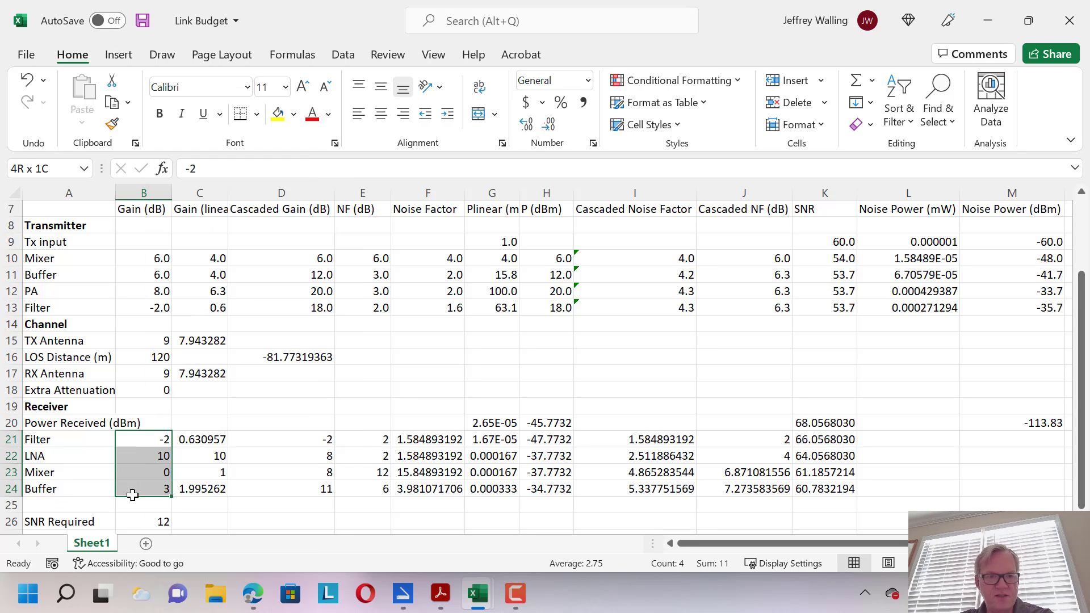
pyautogui.moveTo(294, 444); pyautogui.dragTo(293, 474)
pyautogui.moveTo(380, 439); pyautogui.dragTo(365, 487)
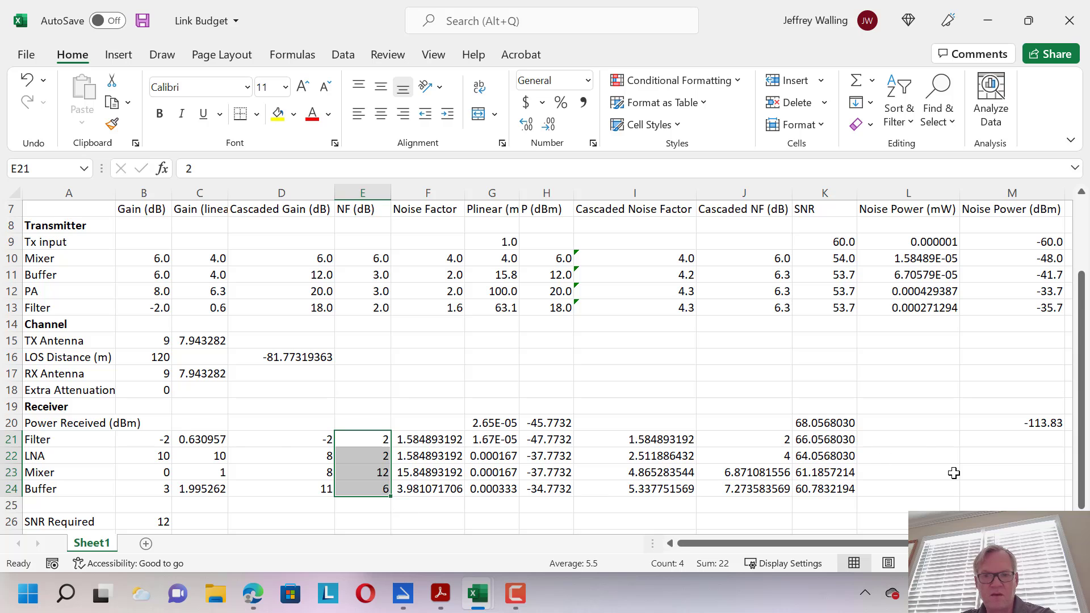
pyautogui.scroll(-1, 954, 473)
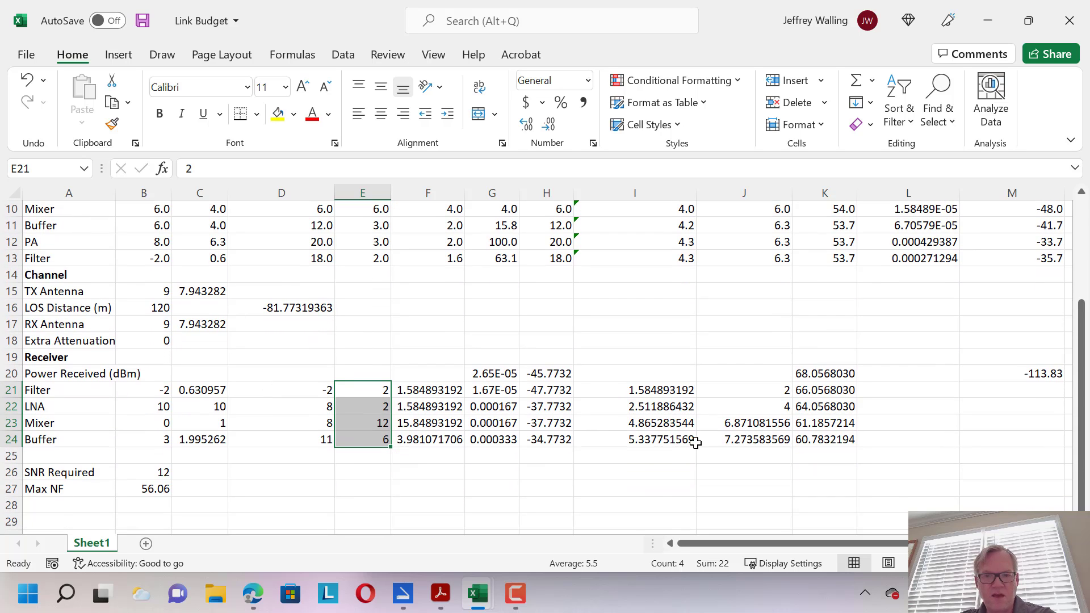
pyautogui.click(819, 441)
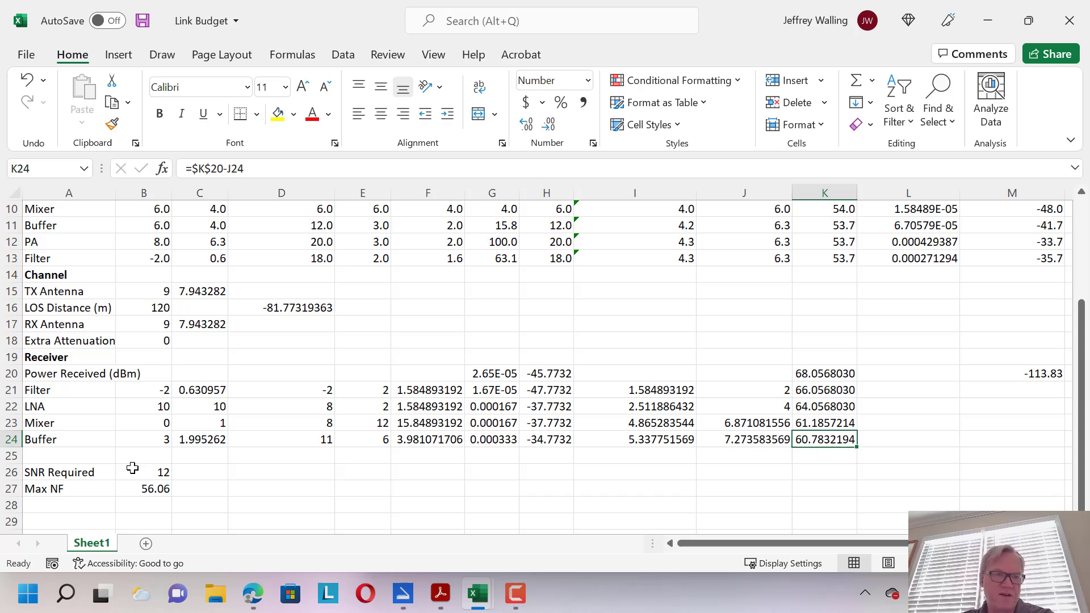
pyautogui.click(134, 469)
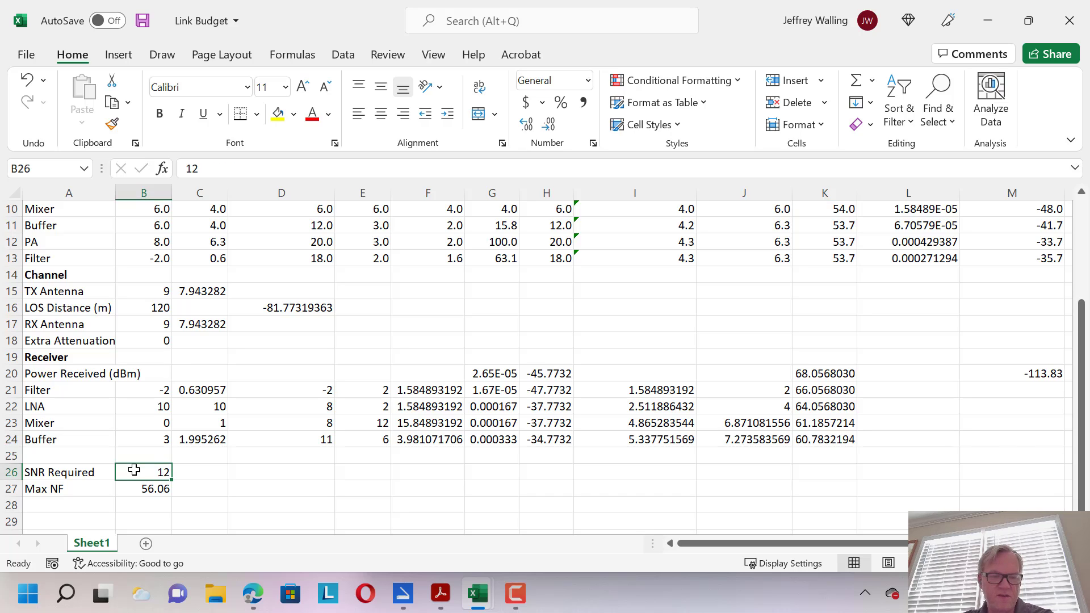
pyautogui.click(829, 439)
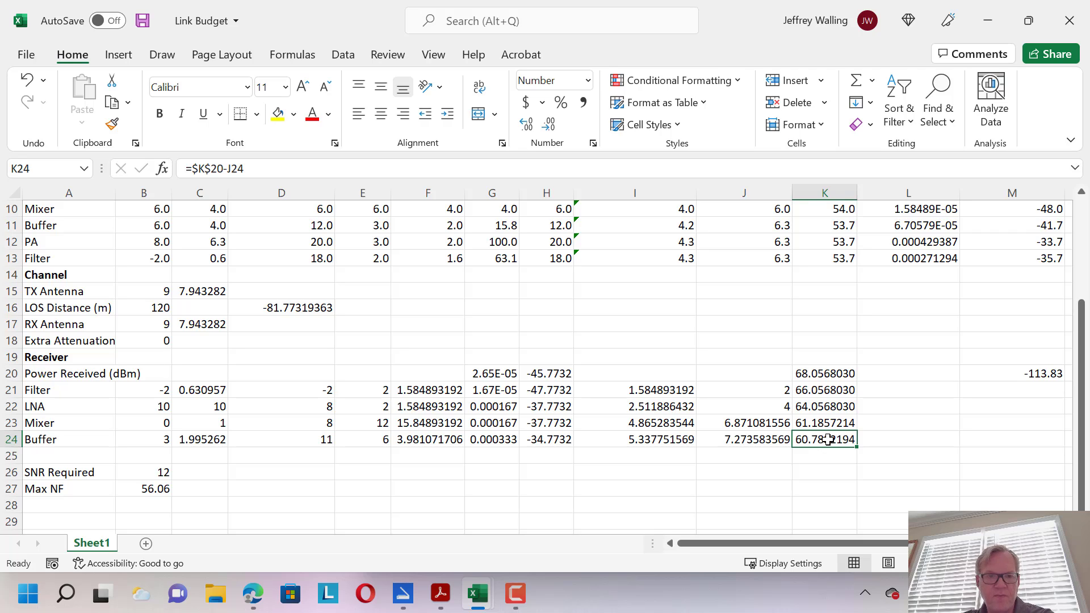
pyautogui.click(141, 493)
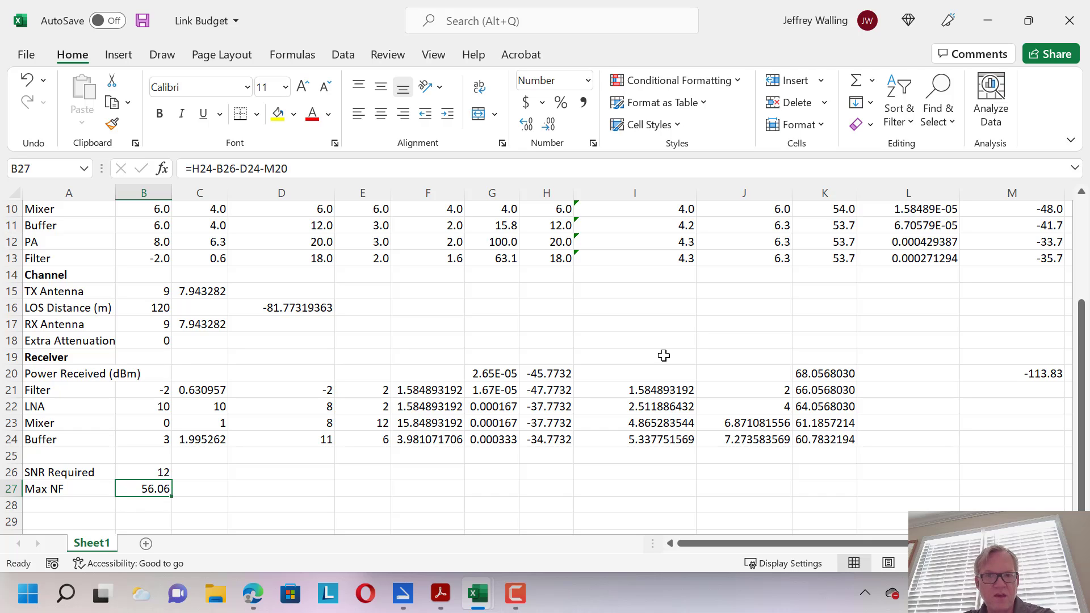
pyautogui.scroll(3, 700, 325)
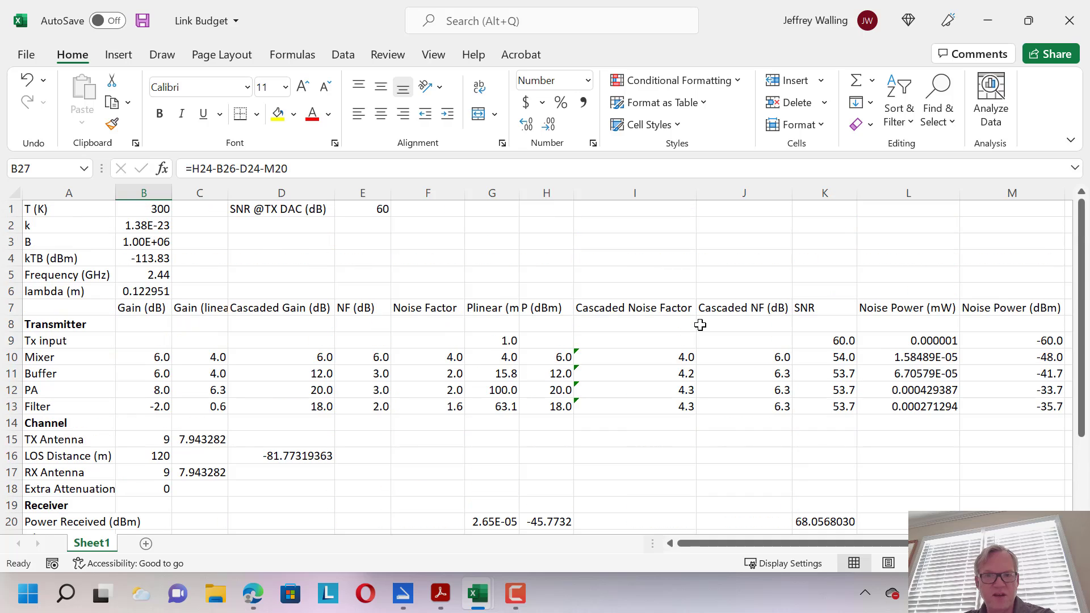